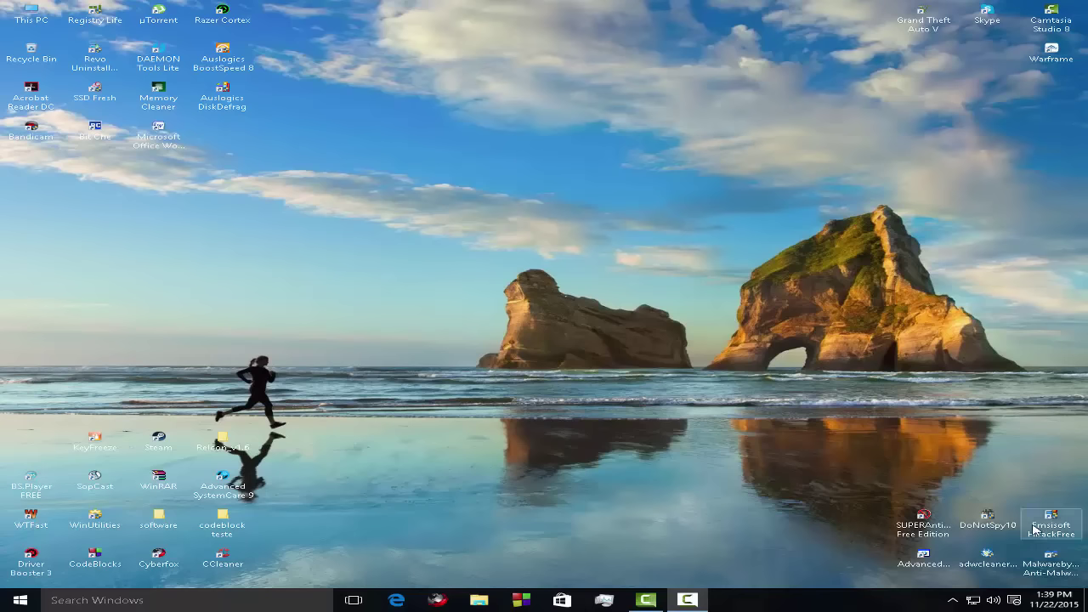
left_click(439, 604)
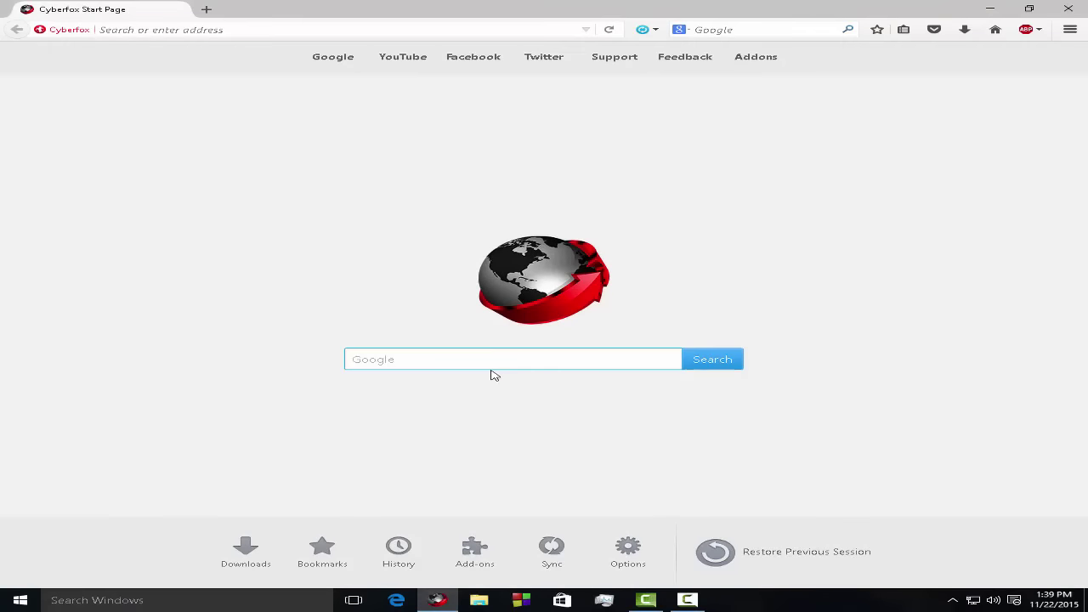
left_click(494, 375)
type("www.")
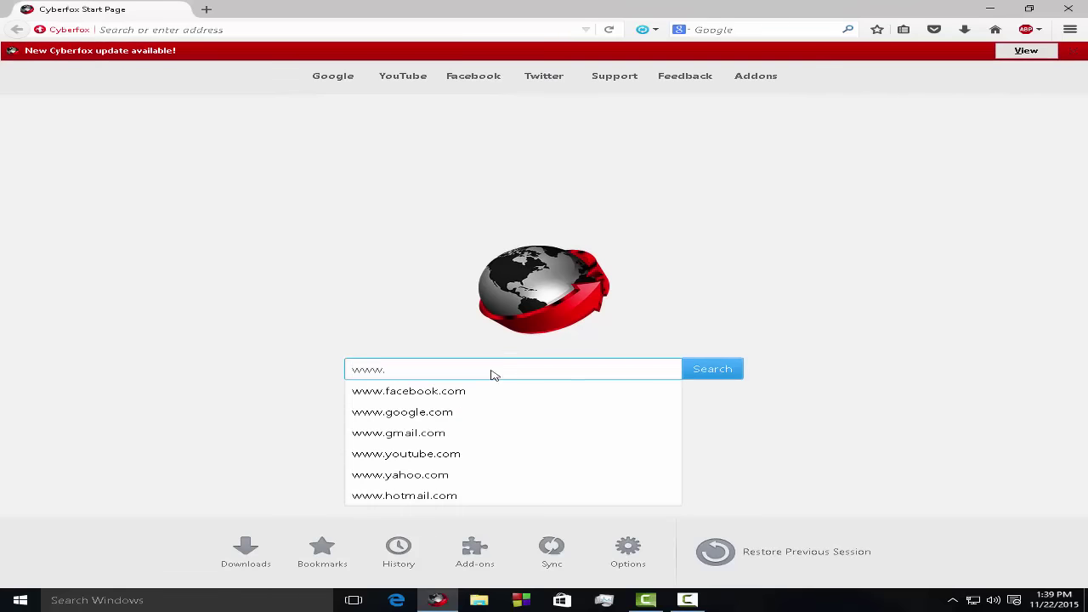
type("make")
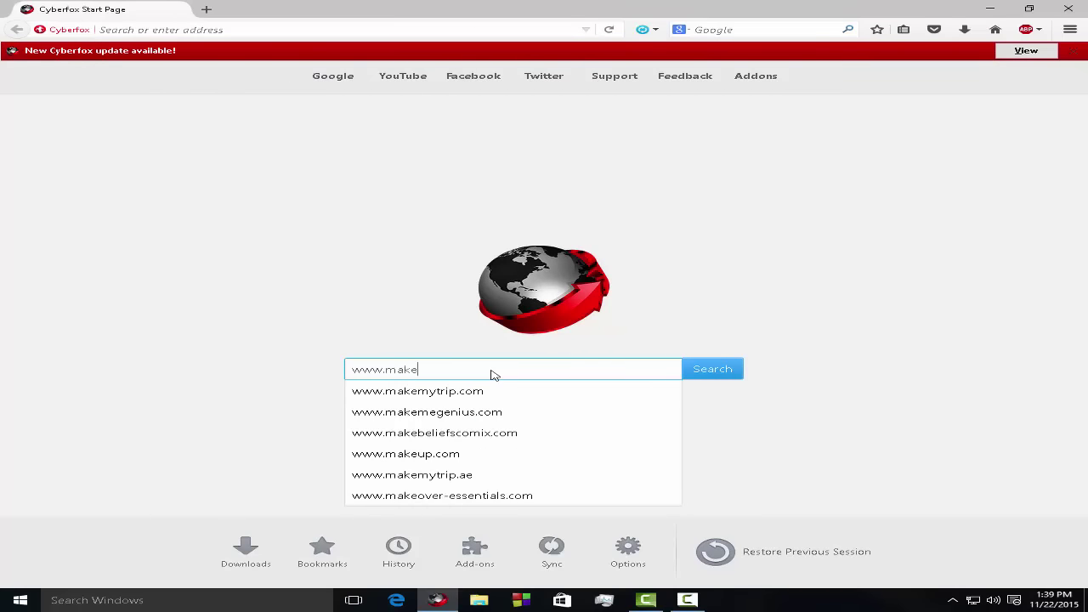
type("u")
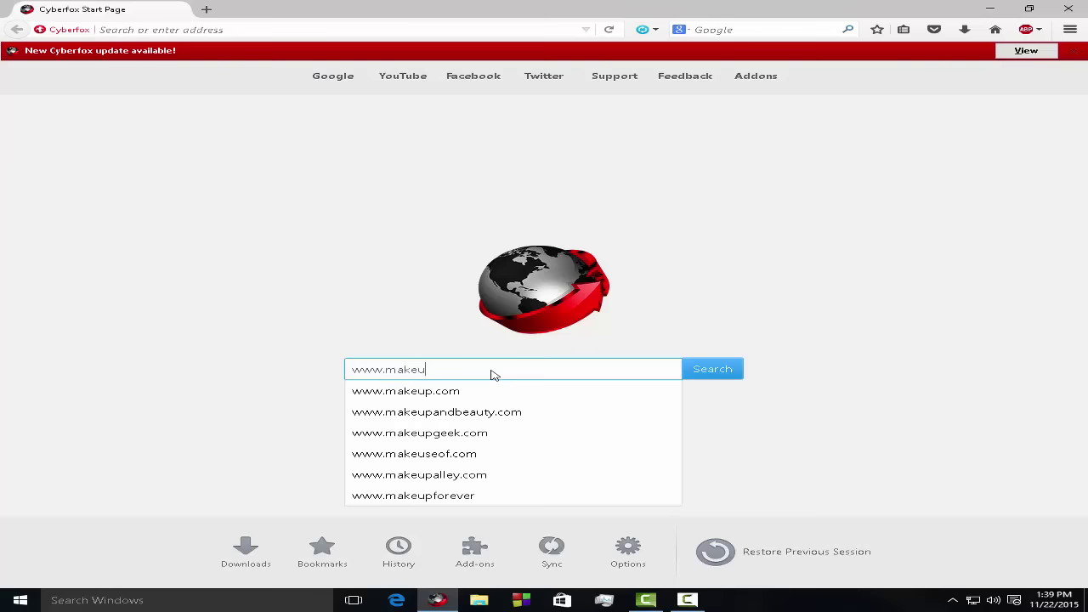
type("seof.com")
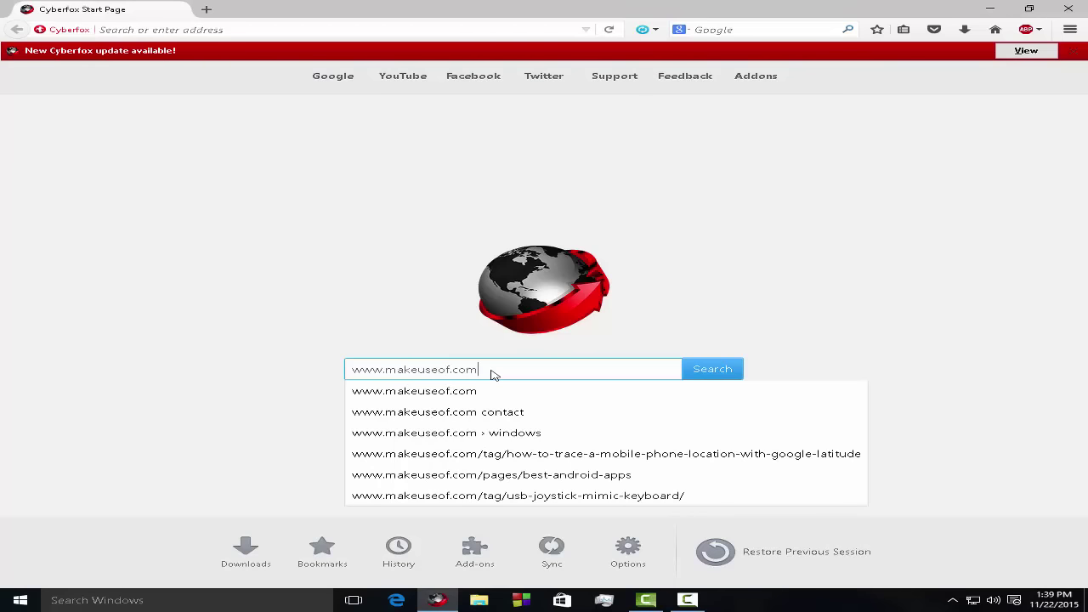
key("Return")
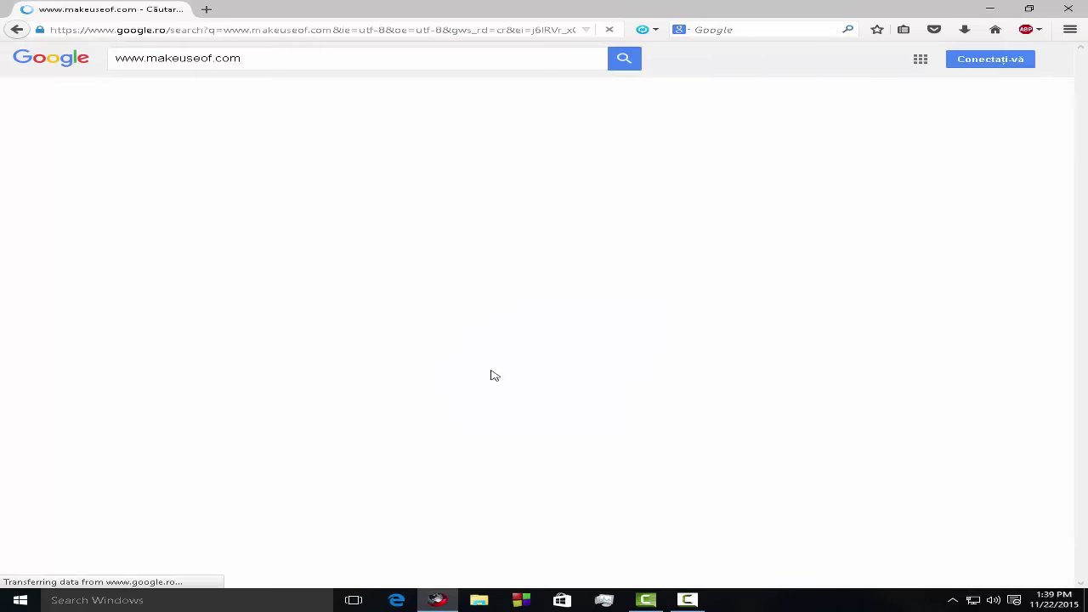
left_click(264, 257)
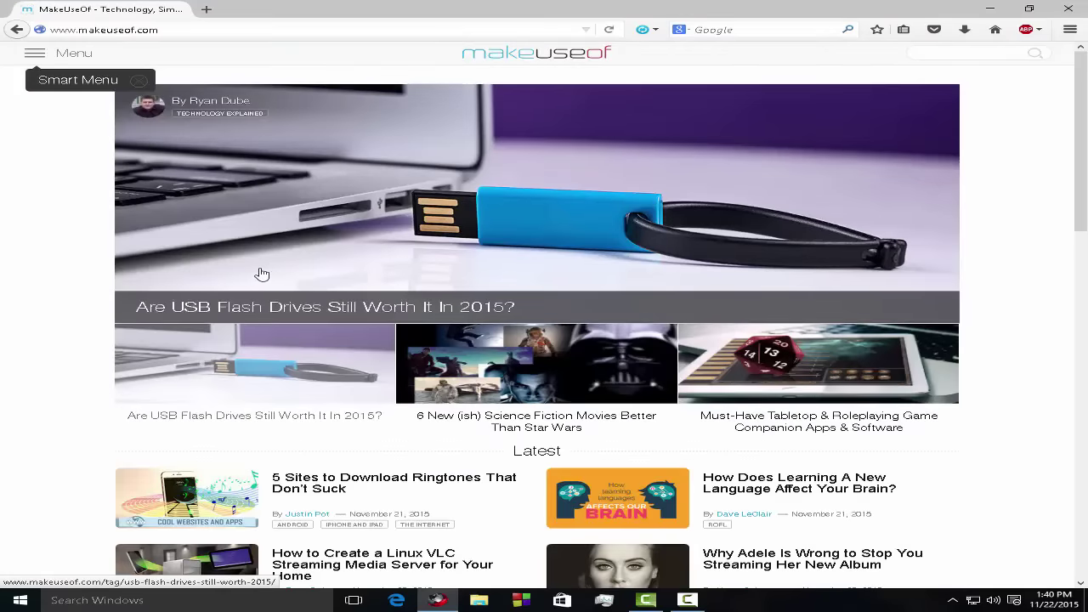
Step: Search the MakeUseOf site for nettoolset
scroll(262, 274, "down", 5)
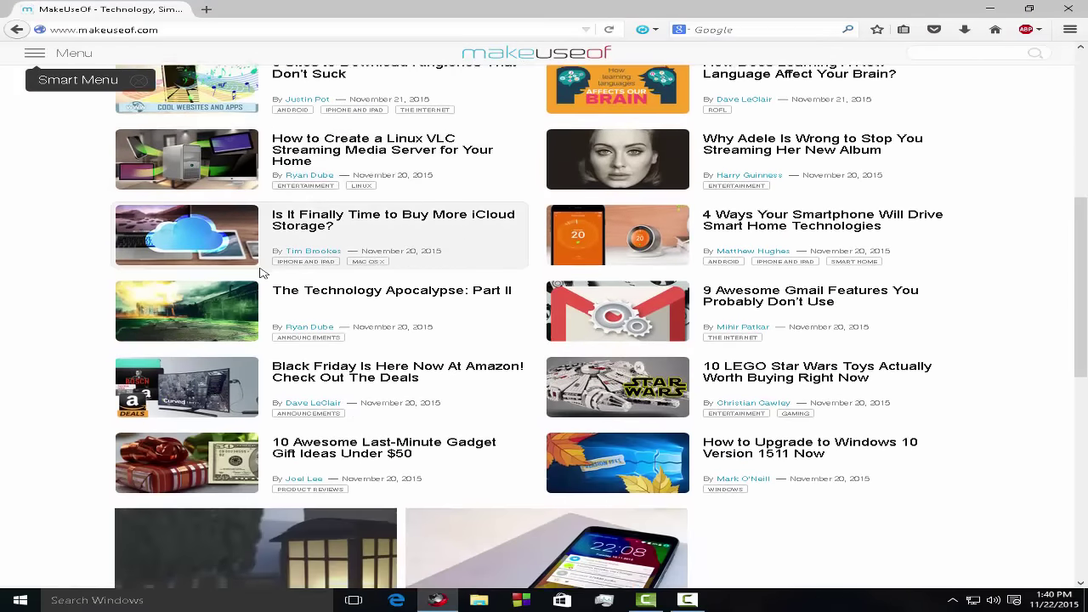
scroll(262, 273, "down", 4)
scroll(262, 274, "up", 10)
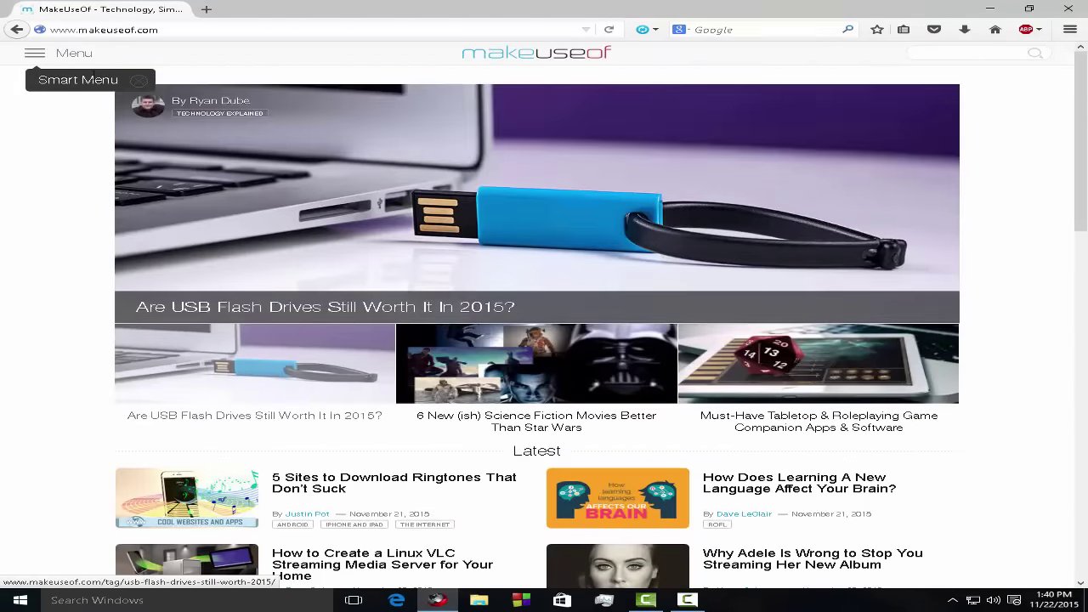
left_click(986, 47)
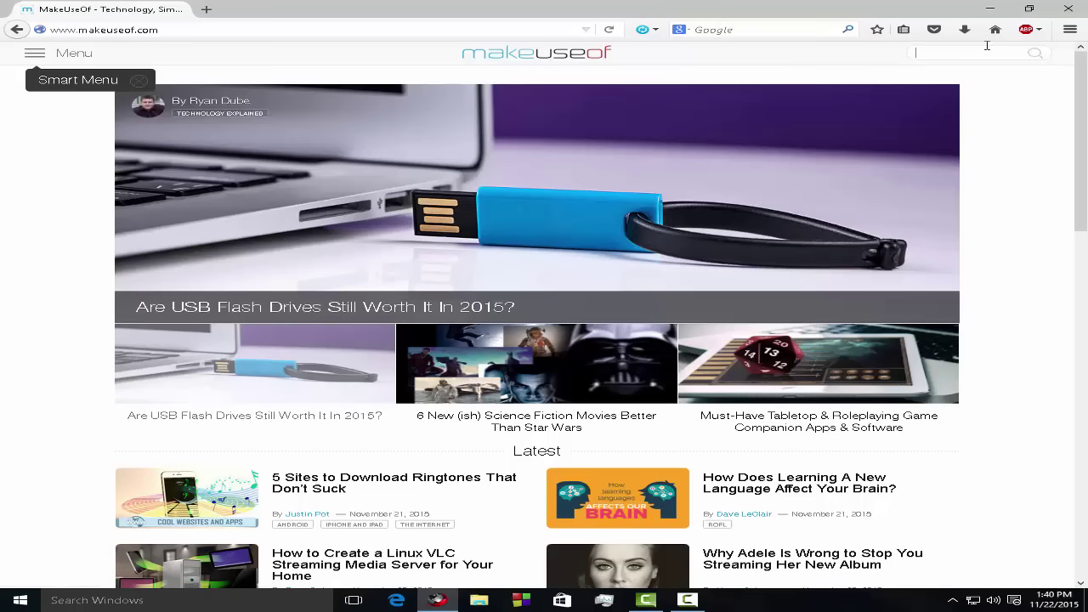
type("nettoolset")
key("Return")
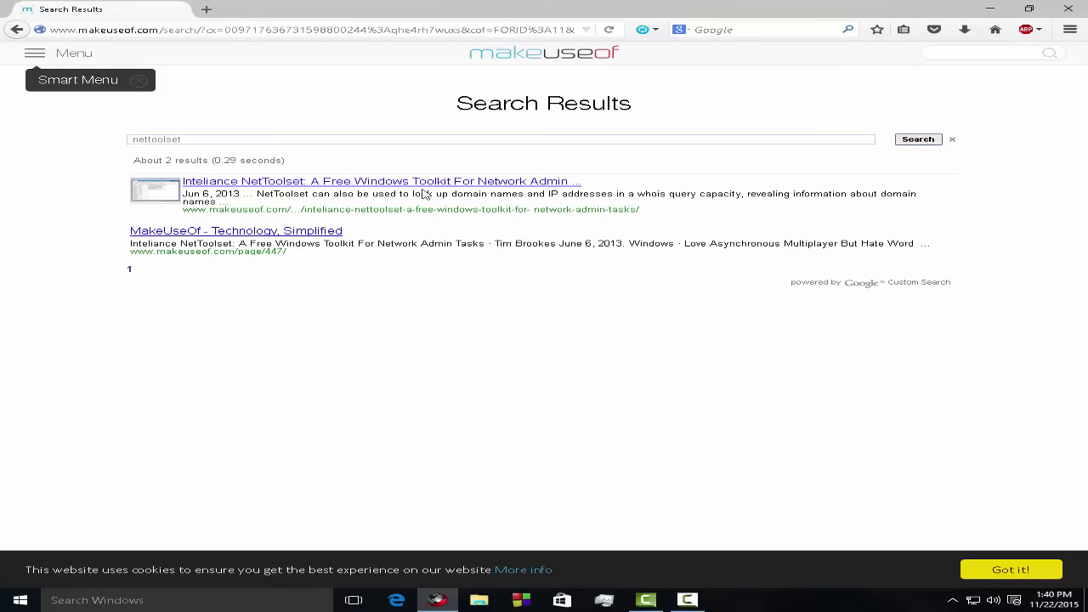
Step: Open the Inteliance NetToolset article from the search results and follow its download link to the Inteliance website
left_click(370, 186)
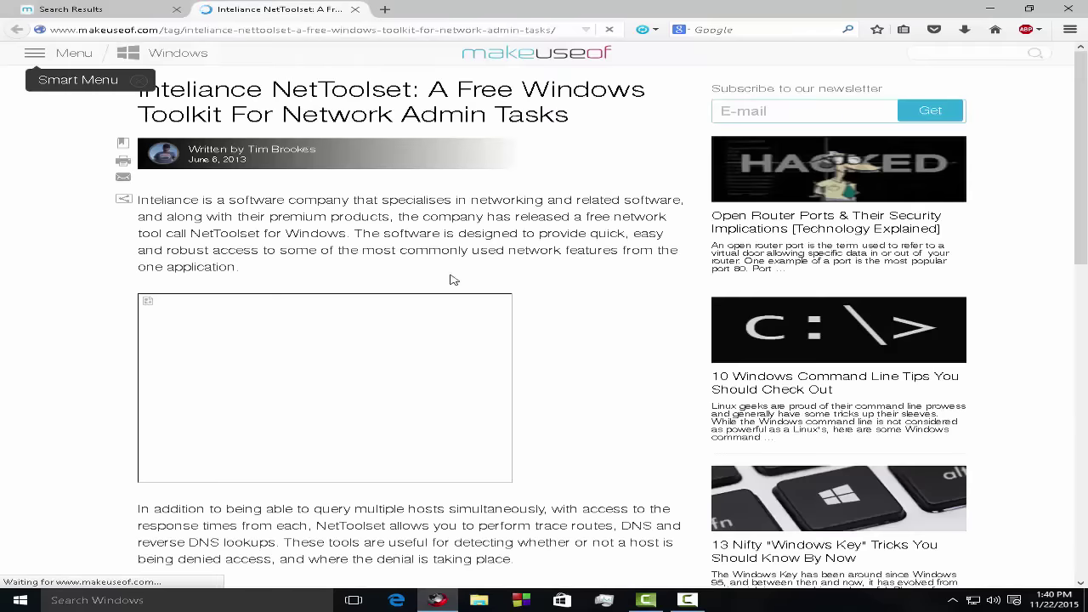
scroll(486, 293, "down", 5)
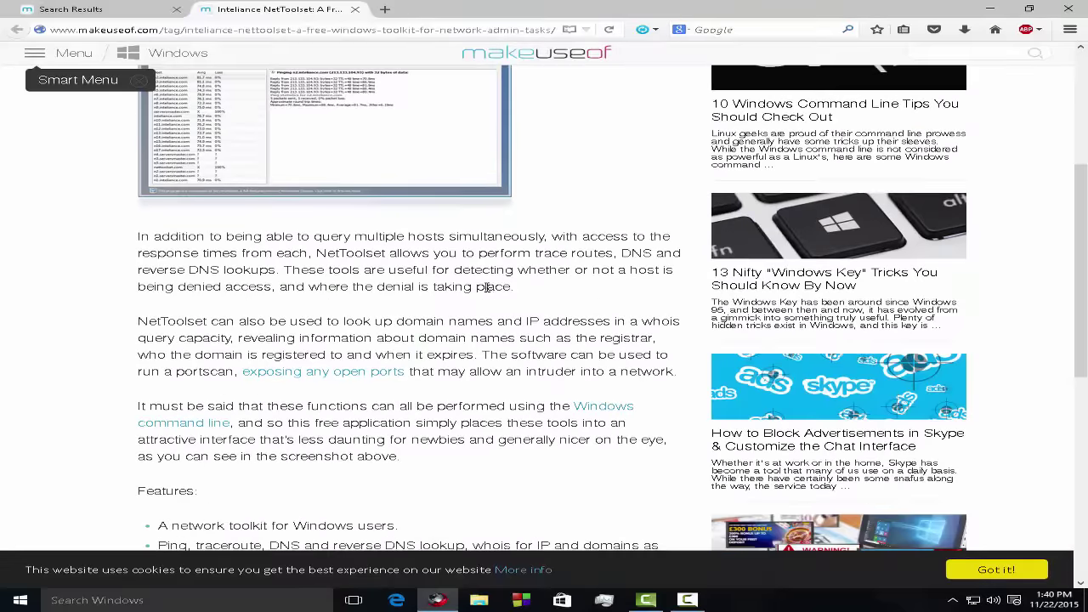
scroll(487, 287, "down", 1)
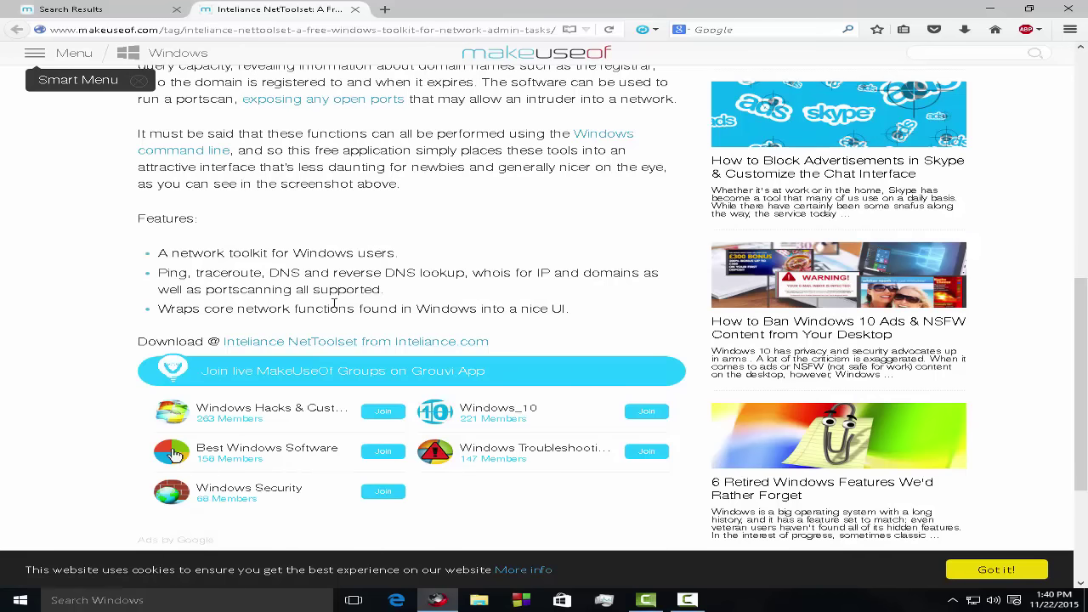
left_click(383, 342)
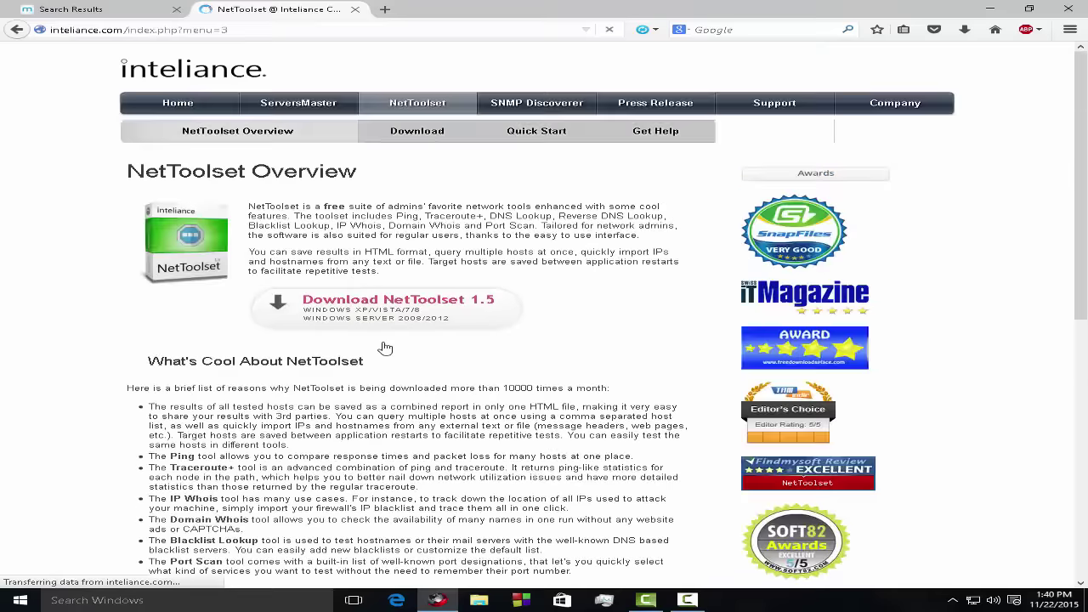
Step: Download the NetToolset 1.5 installer, NetToolset150_win32_setup.msi, and launch it
left_click(402, 311)
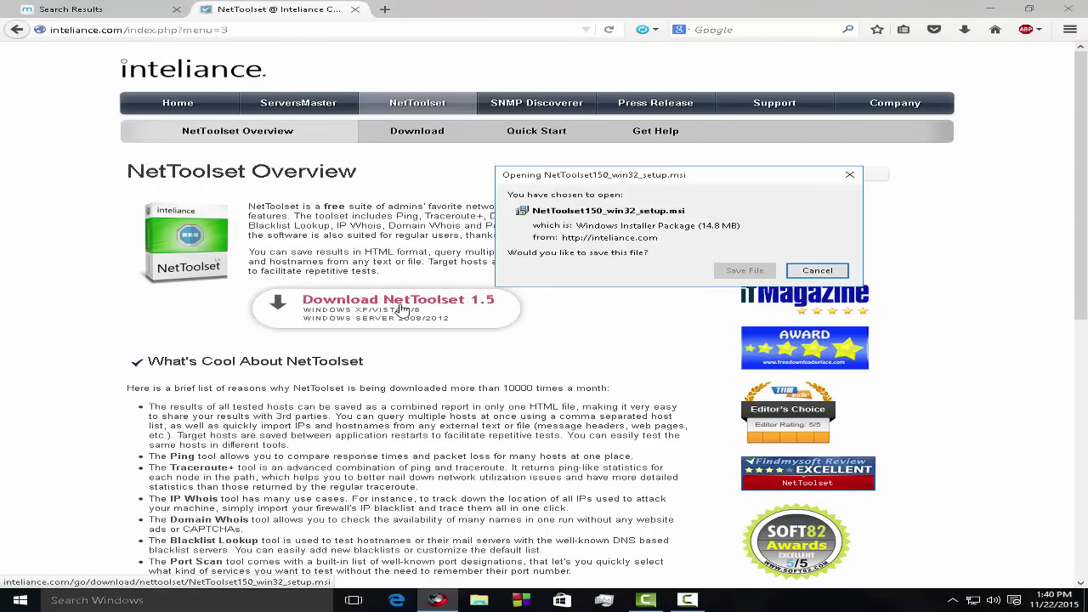
left_click(743, 270)
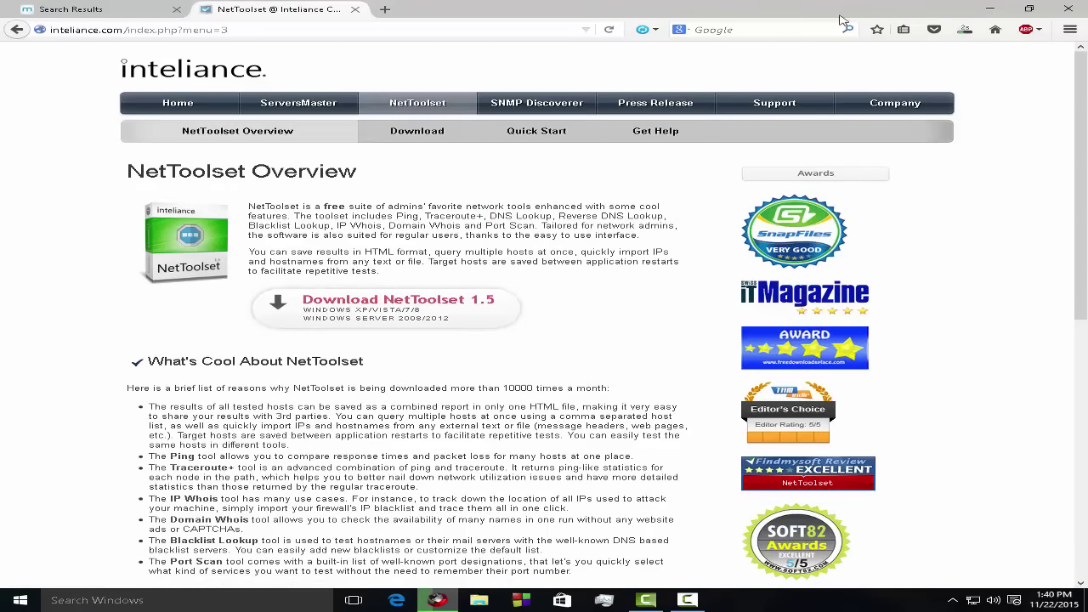
left_click(966, 29)
left_click(801, 68)
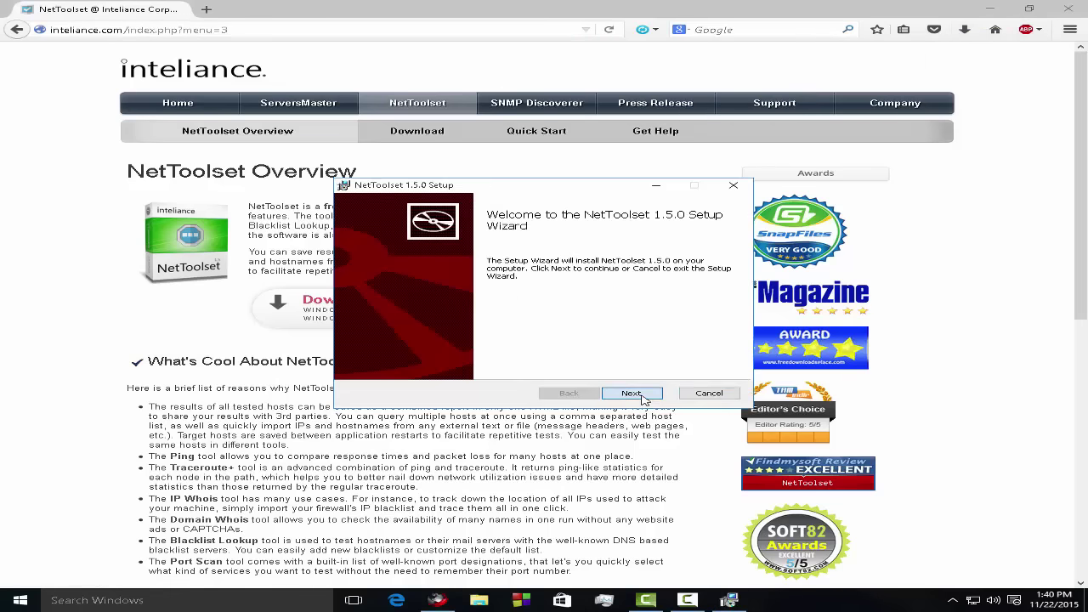
Step: Accept the NetToolset license agreement in the setup wizard and choose the Custom setup type
left_click(644, 397)
left_click(430, 368)
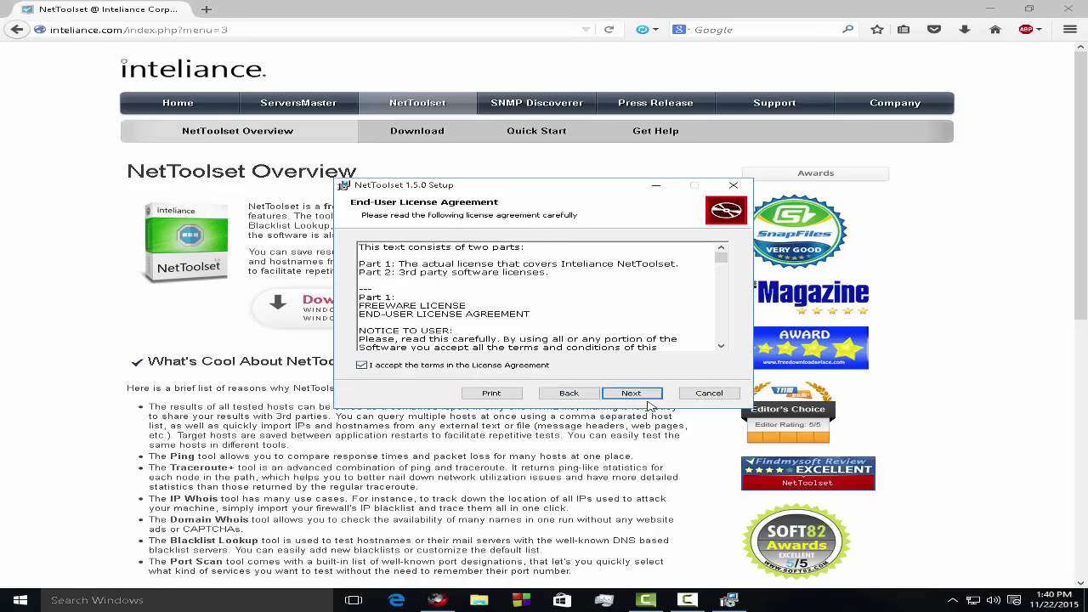
left_click(650, 397)
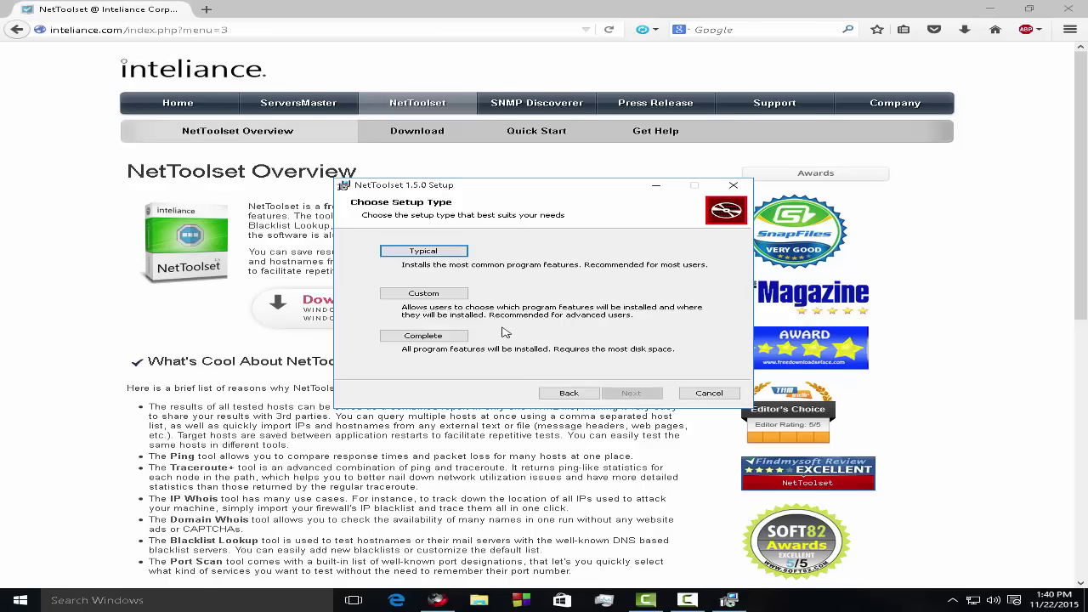
left_click(457, 293)
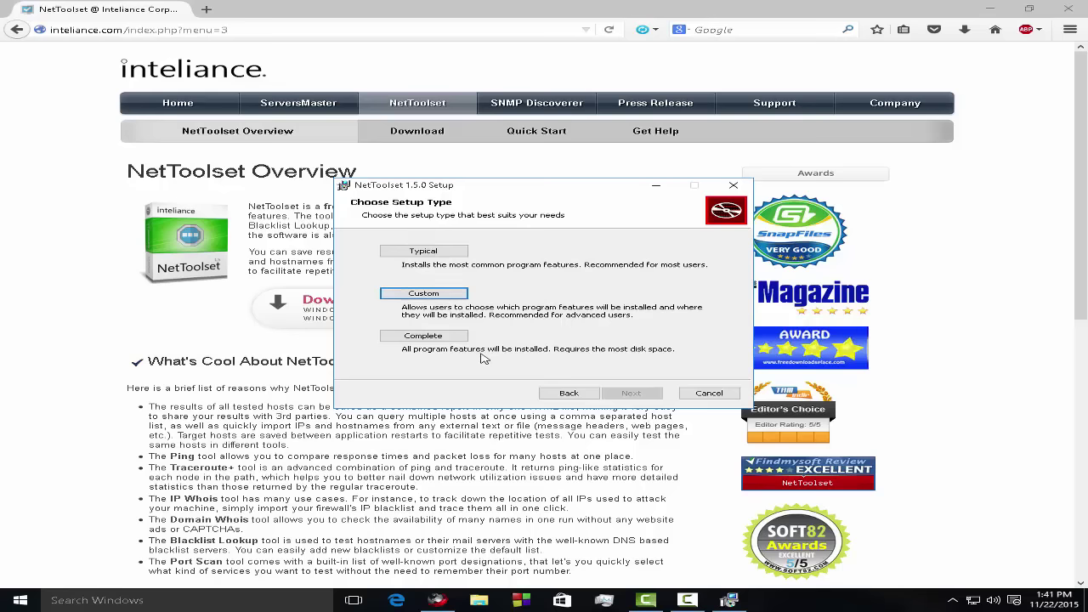
left_click(459, 294)
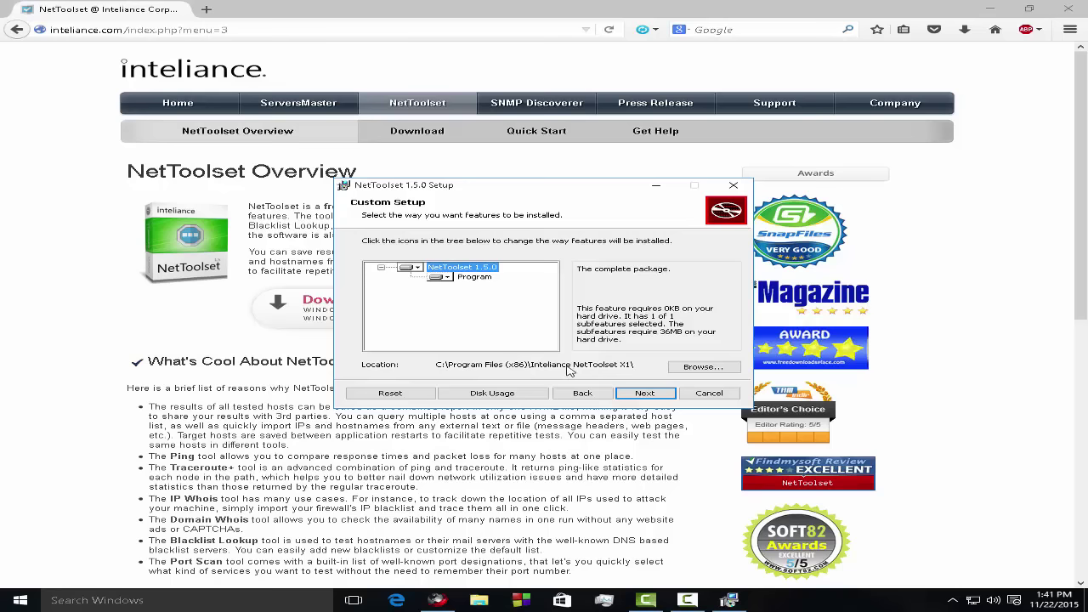
Step: Install NetToolset 1.5.0 with the default features and location, and finish the setup wizard
left_click(660, 395)
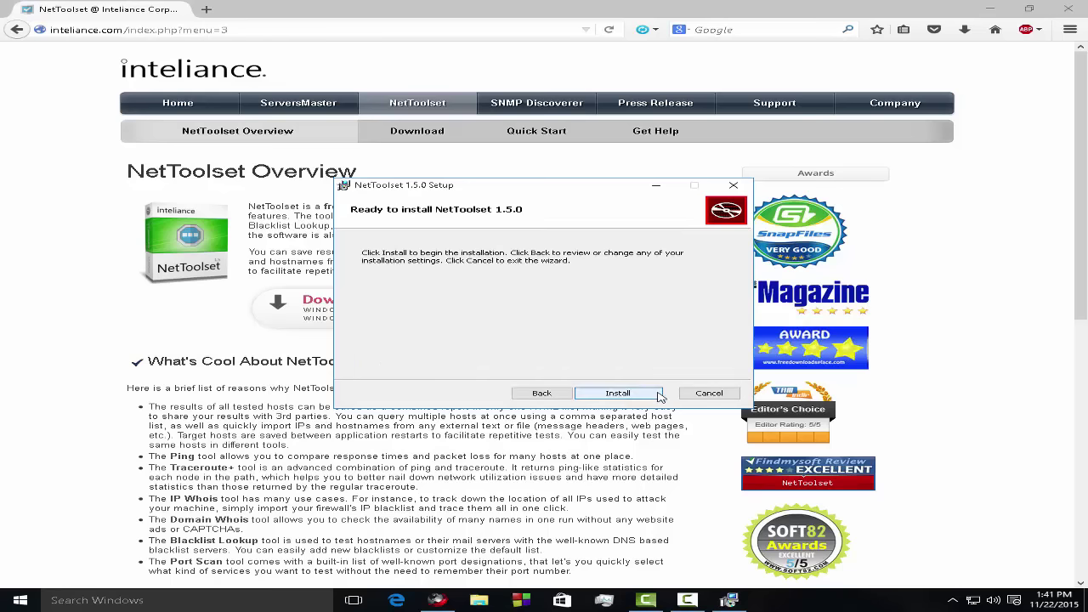
left_click(660, 395)
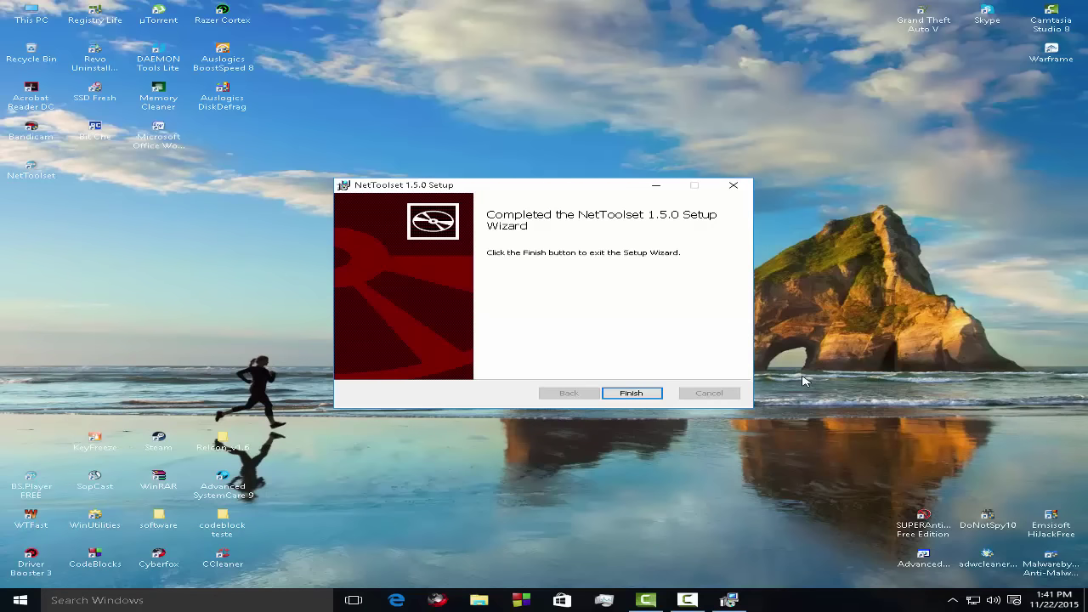
left_click(632, 395)
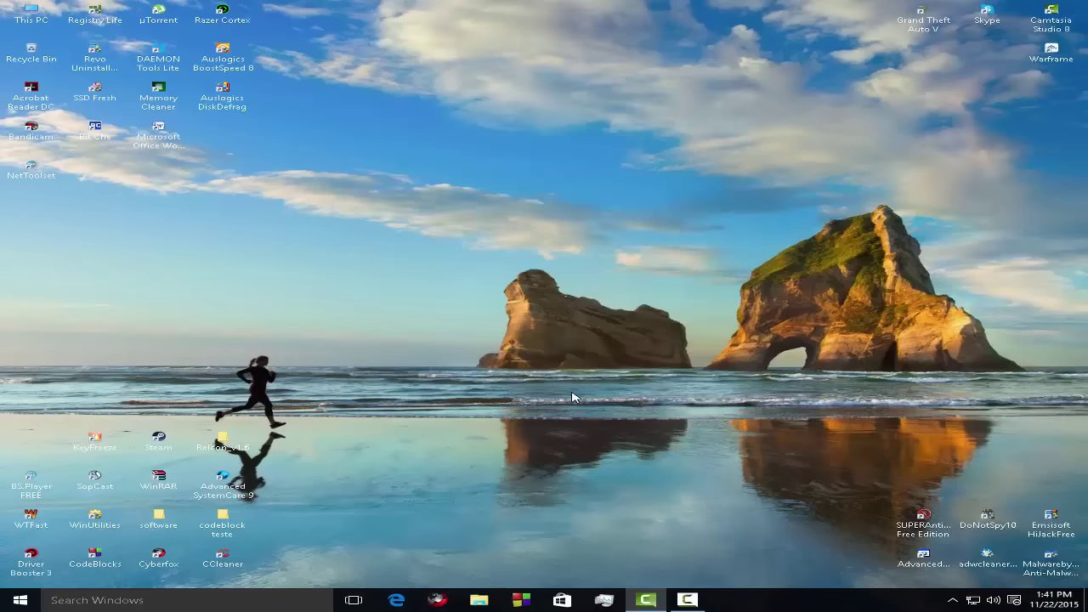
Step: Launch NetToolset from the desktop and ping google.ro with the default settings
double_click(26, 172)
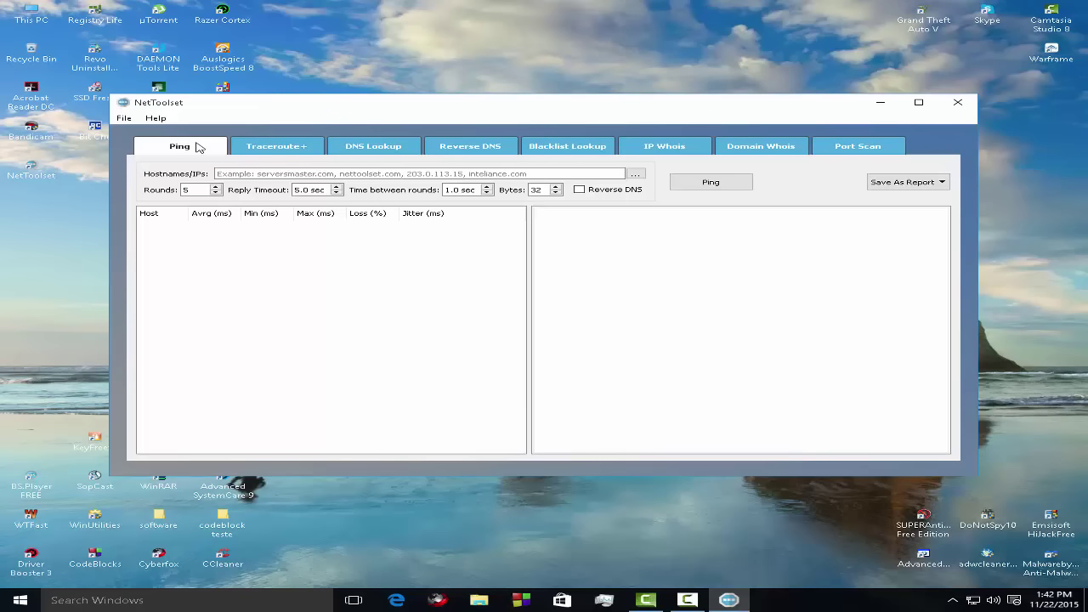
left_click(296, 171)
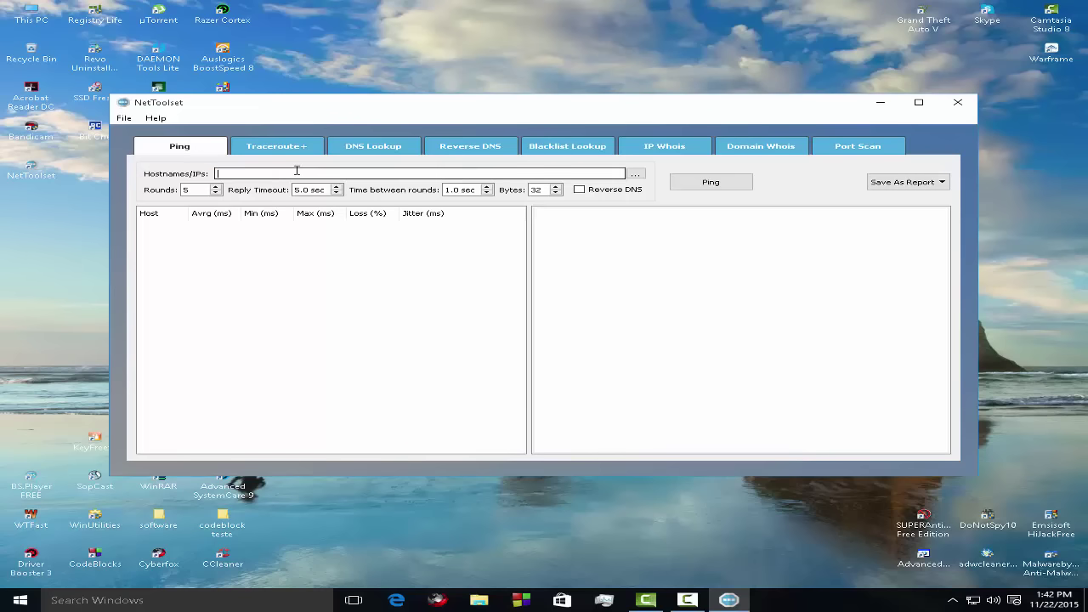
type("google.ro")
left_click(207, 191)
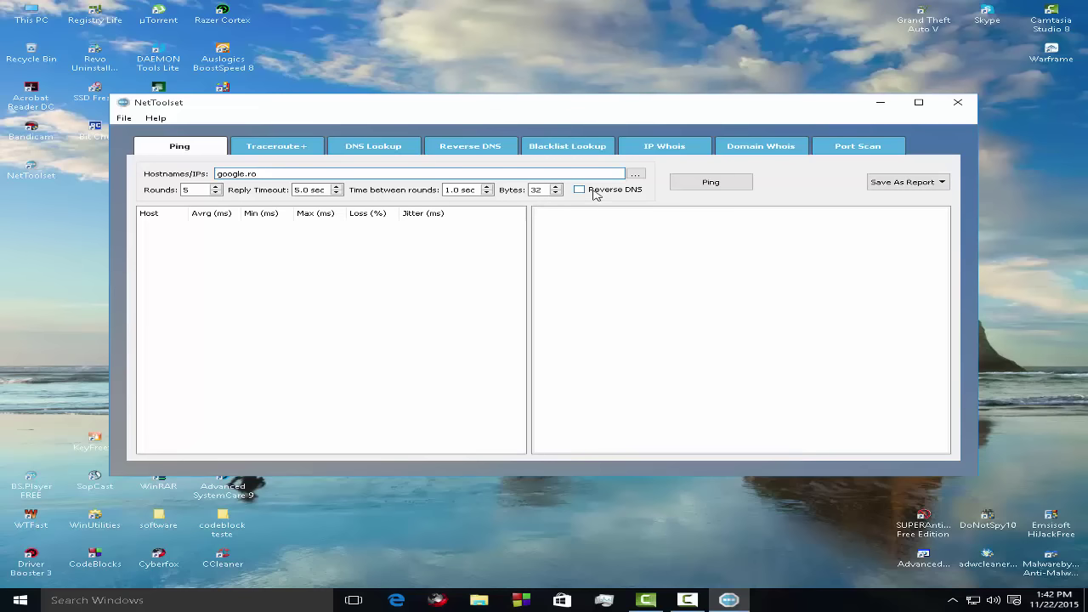
left_click(747, 183)
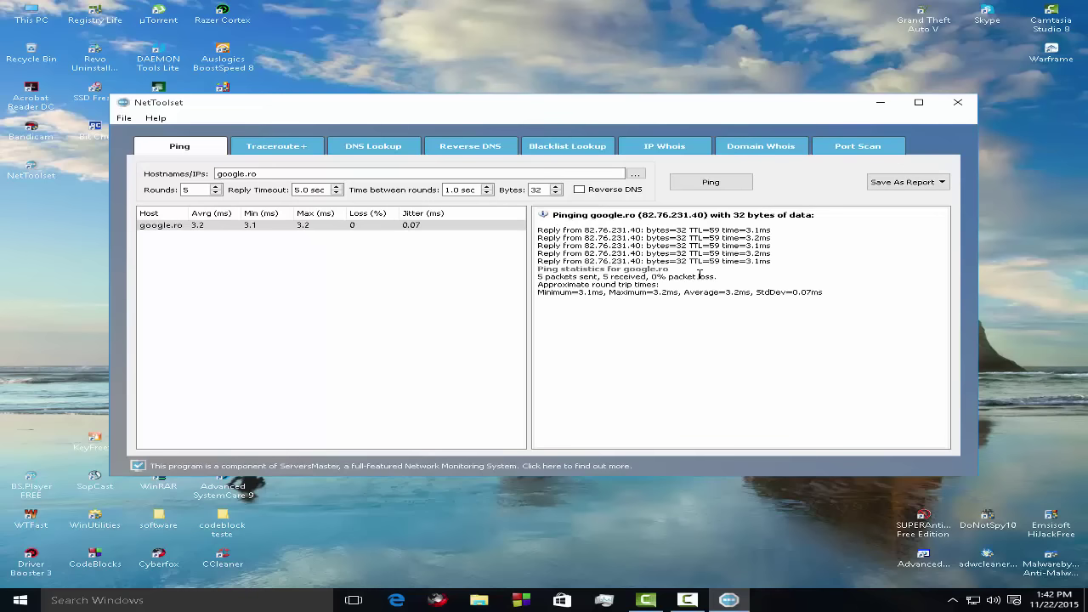
Step: Examine the google.ro ping statistics and the report types available for saving the results
left_click_drag(538, 277, 609, 277)
left_click(617, 286)
left_click(194, 192)
left_click(942, 183)
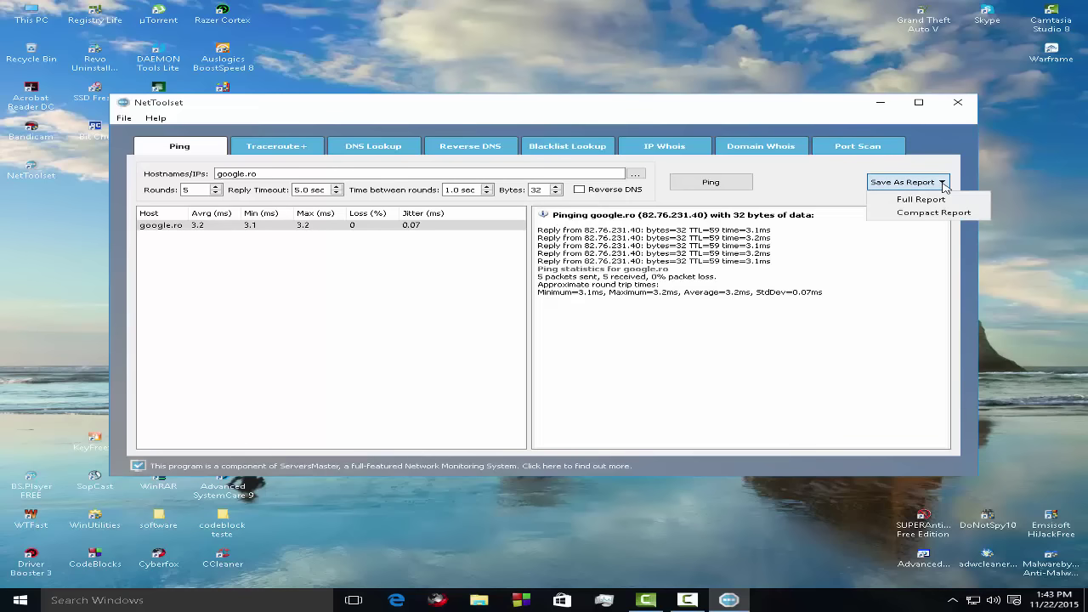
left_click(944, 186)
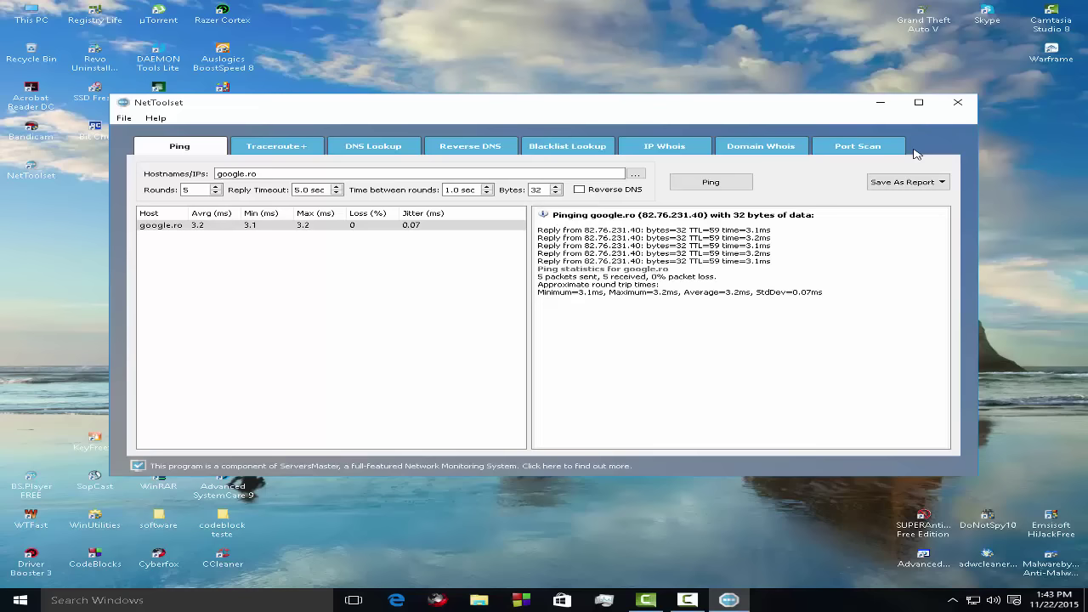
mouse_move(789, 266)
left_mouse_down()
mouse_move(744, 257)
mouse_move(780, 245)
left_mouse_up()
left_click(780, 246)
left_click(944, 181)
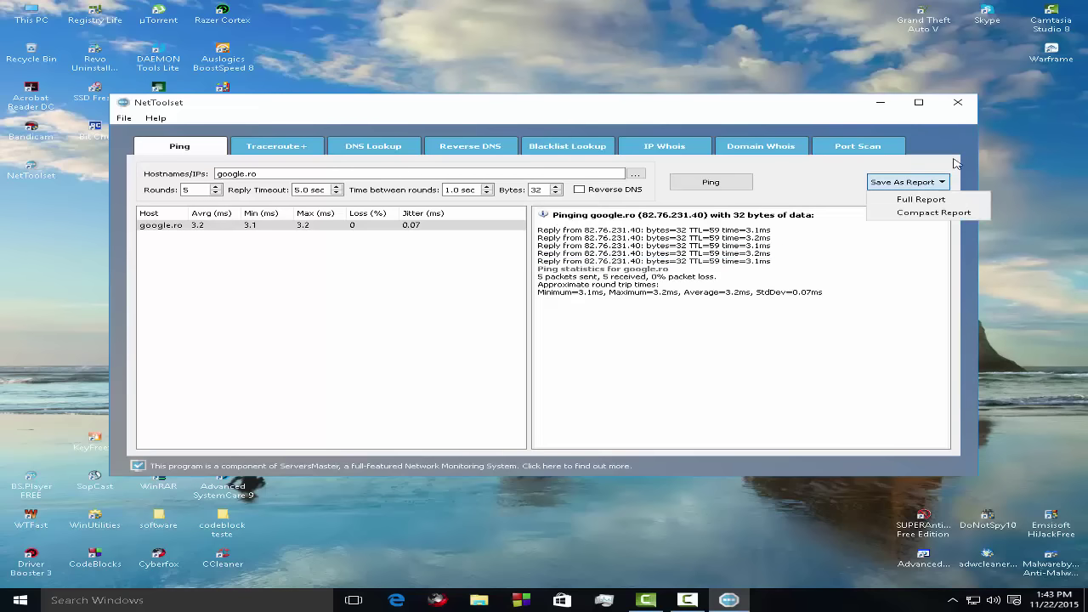
left_click(958, 164)
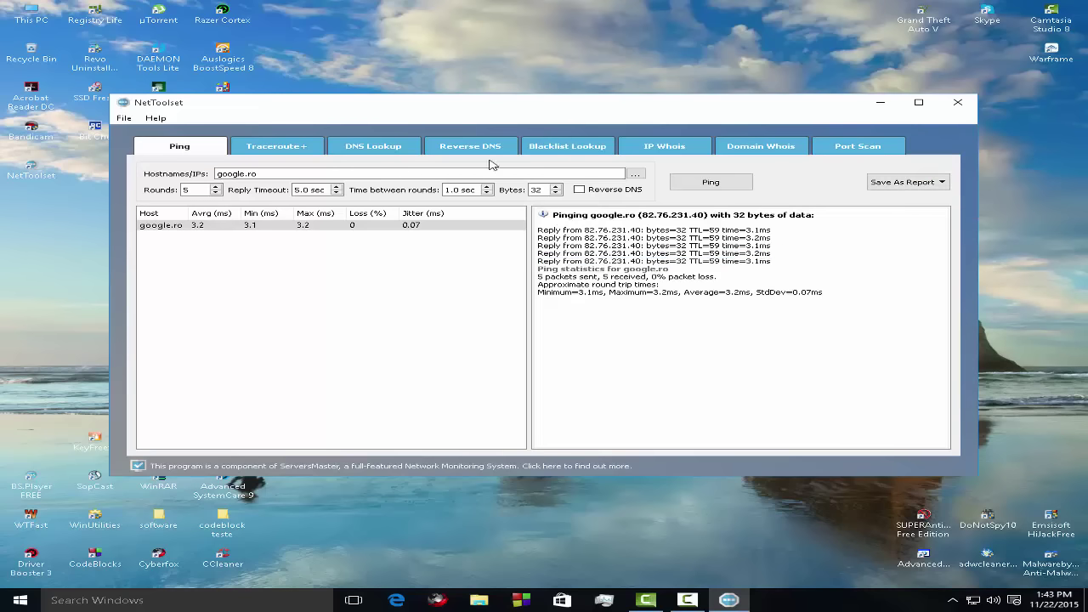
Step: Trace the route to facebook.com with Traceroute+, keeping the default 30 max hops and 10 rounds
left_click(255, 155)
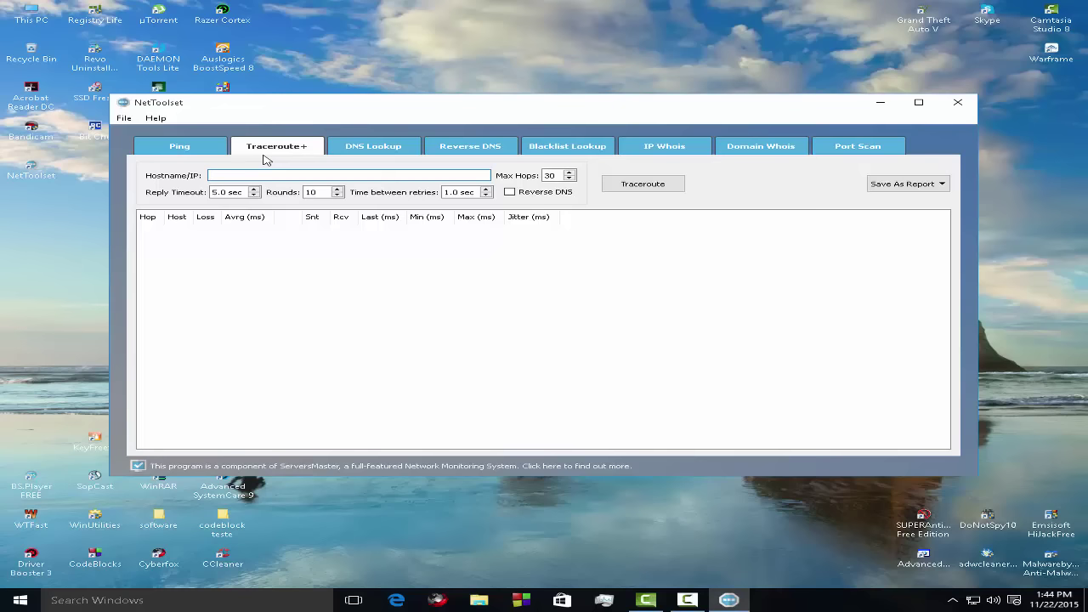
type("facebook.co,")
left_click(678, 191)
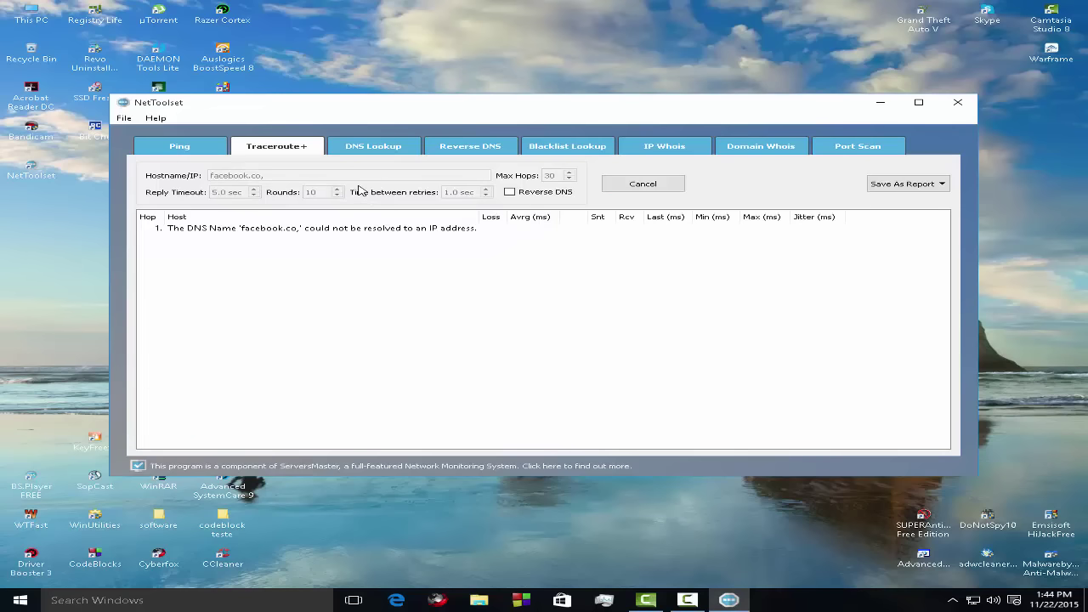
left_click(643, 184)
left_click(292, 175)
left_click(291, 175)
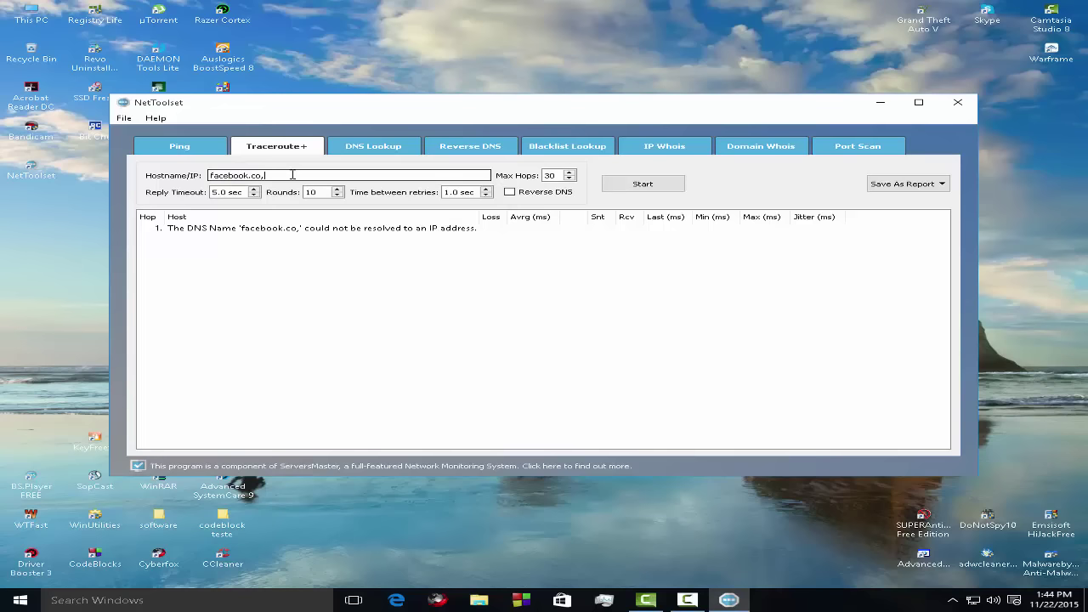
key("BackSpace")
type("m")
key("Return")
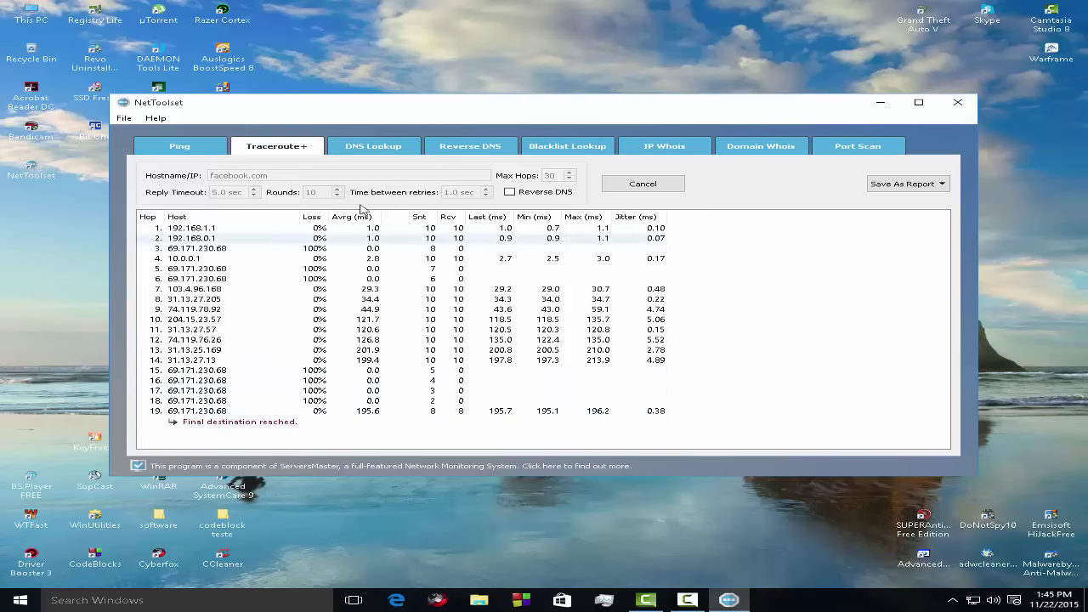
Step: Examine the DNS Lookup tool's hostname and record type options alongside the facebook.com traceroute results
left_click(374, 150)
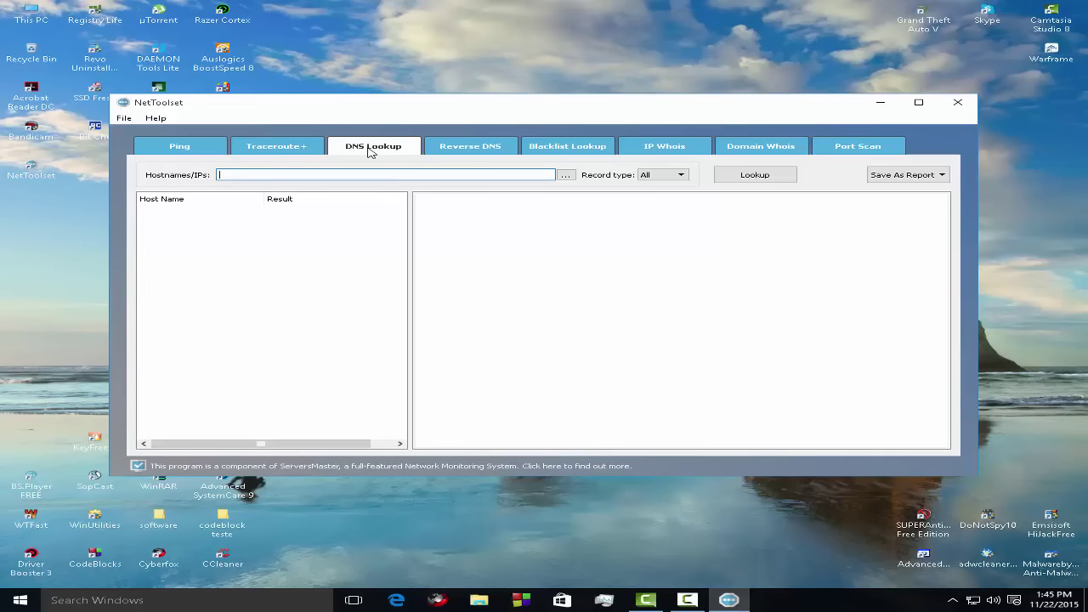
left_click(307, 148)
left_click(378, 142)
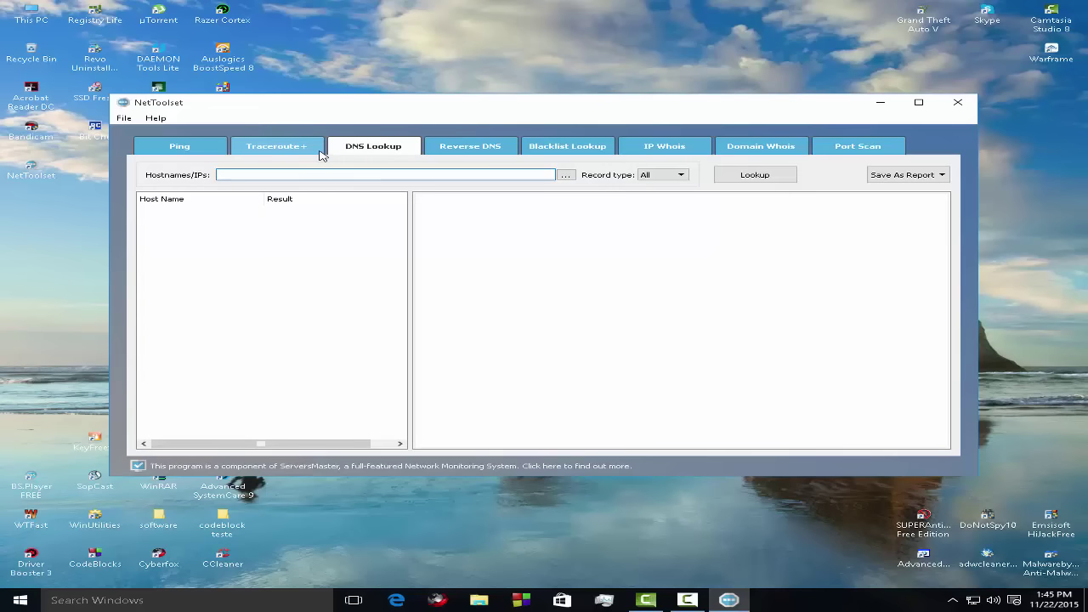
left_click(298, 173)
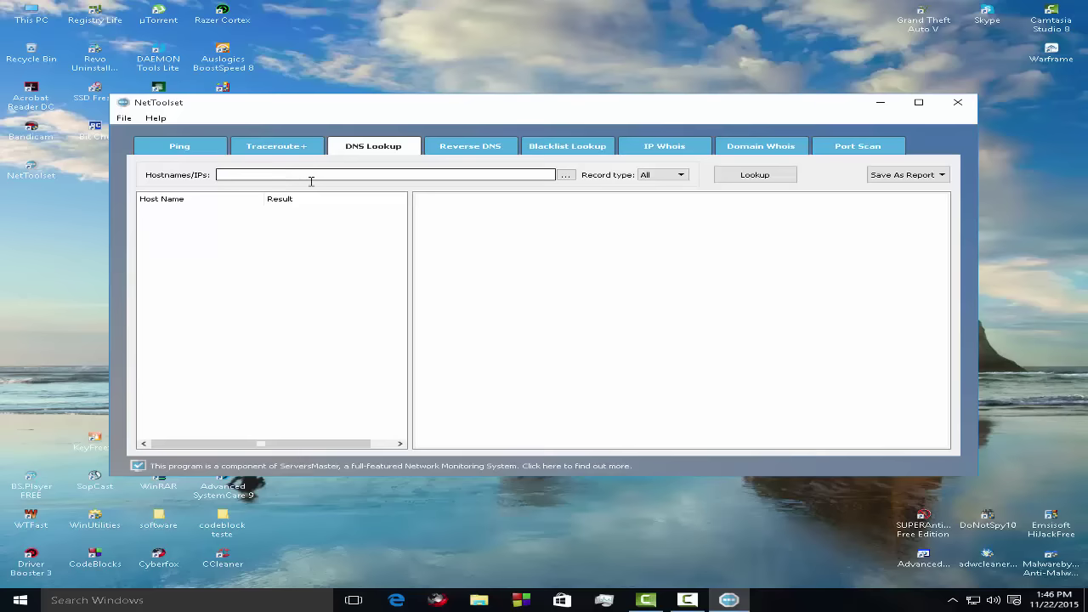
left_click(285, 148)
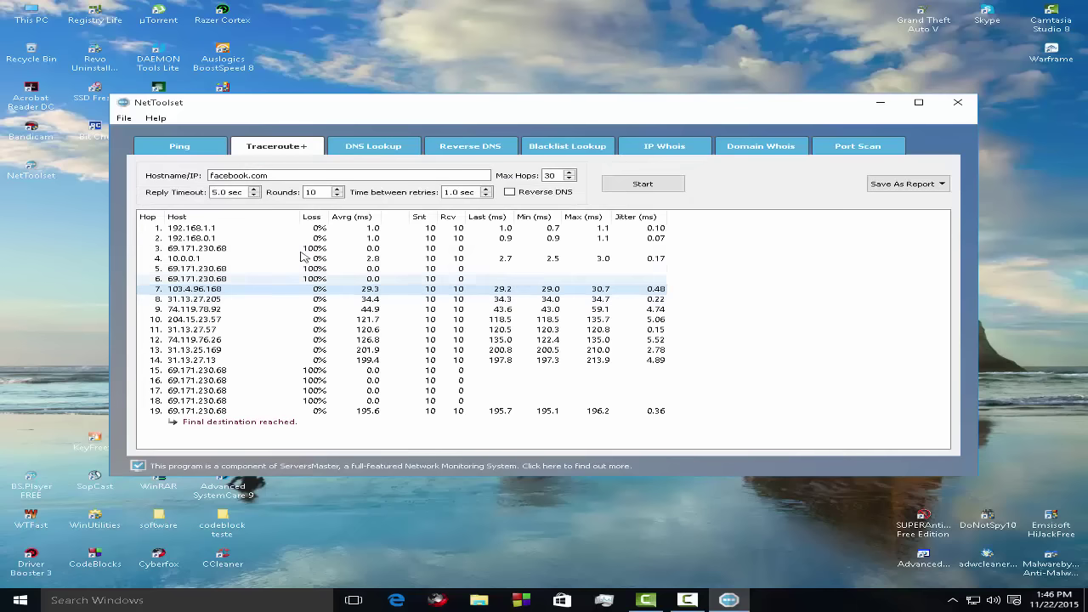
left_click(373, 147)
left_click(353, 175)
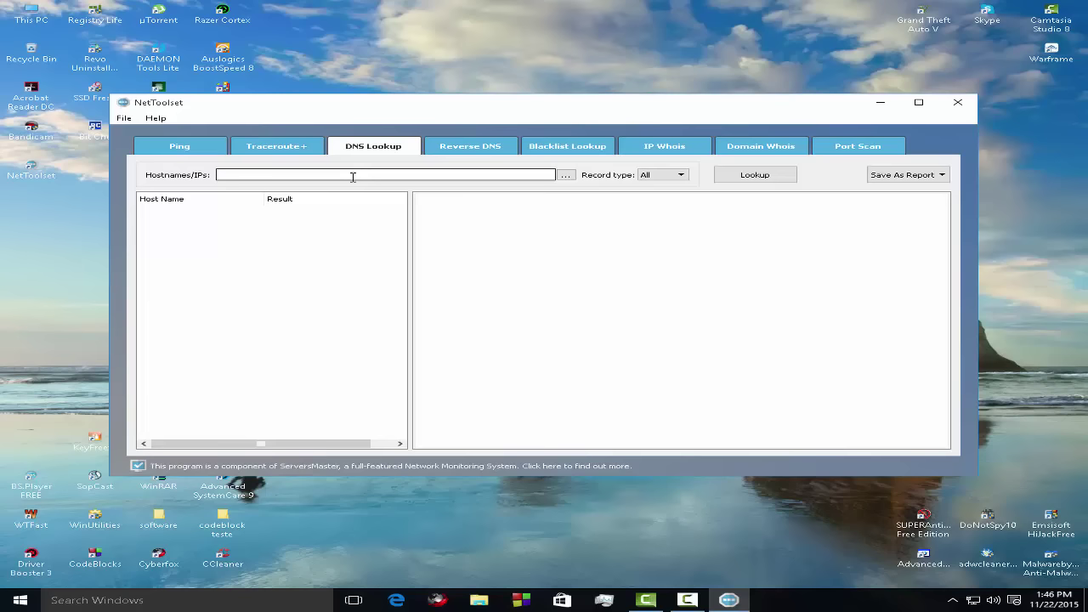
Step: Examine the input fields and result columns of the Reverse DNS, Blacklist Lookup and IP Whois tools
left_click(465, 149)
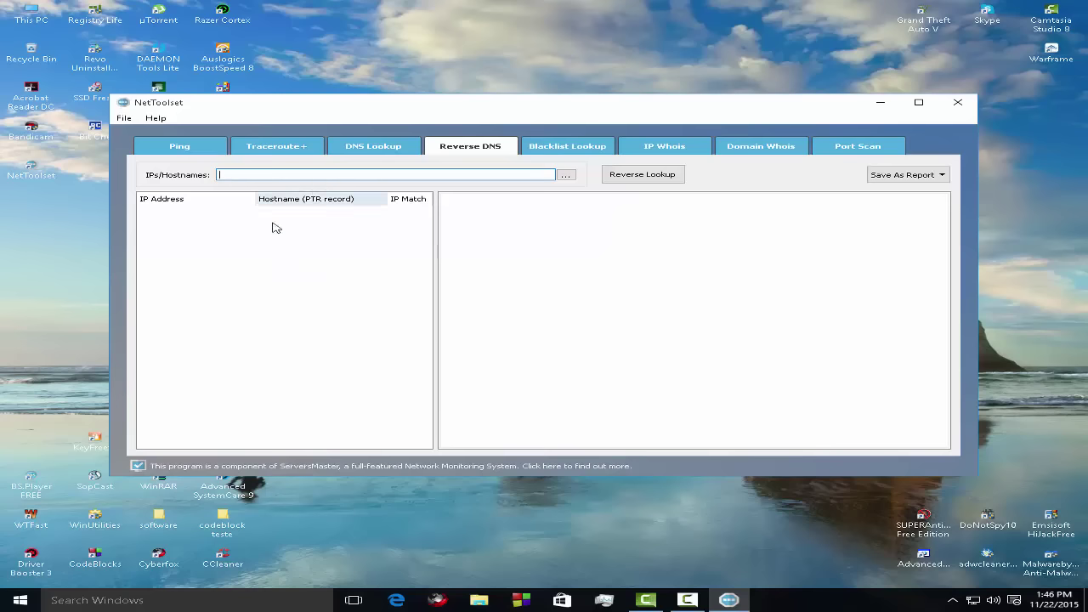
left_click(657, 248)
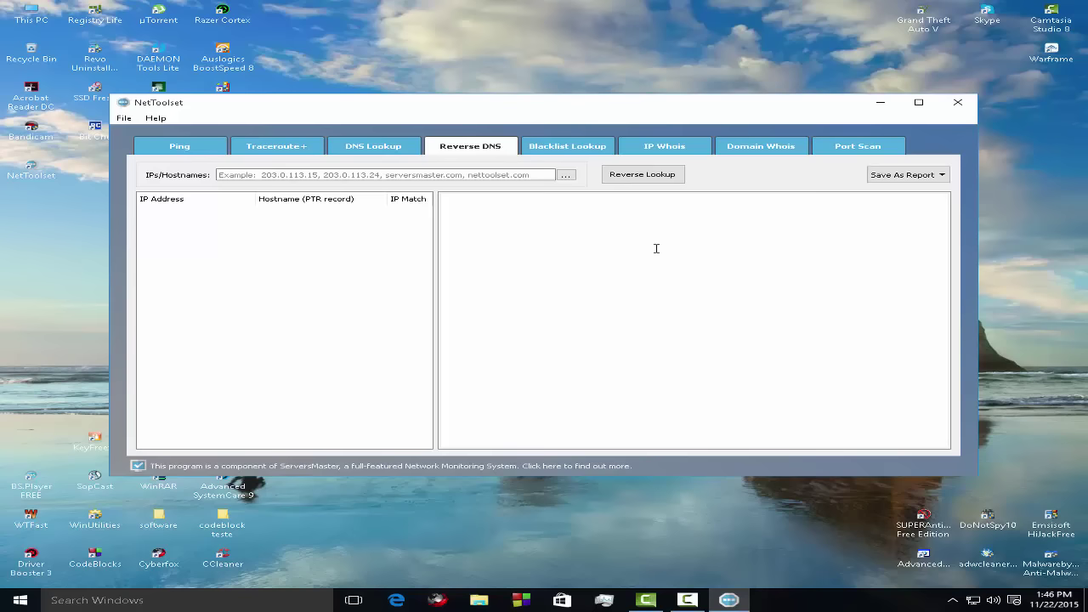
left_click(575, 151)
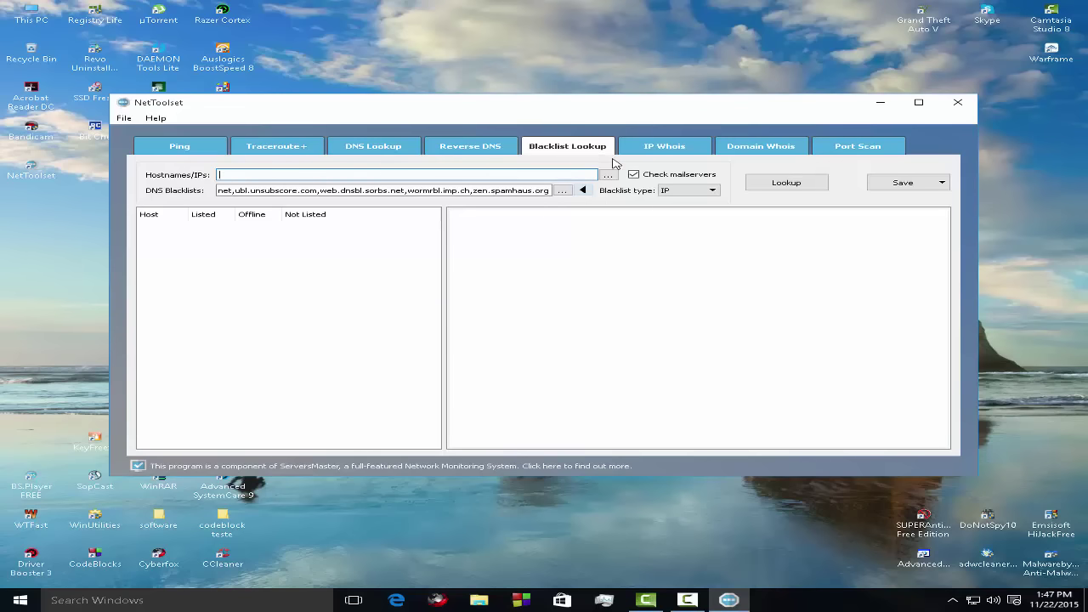
left_click(663, 146)
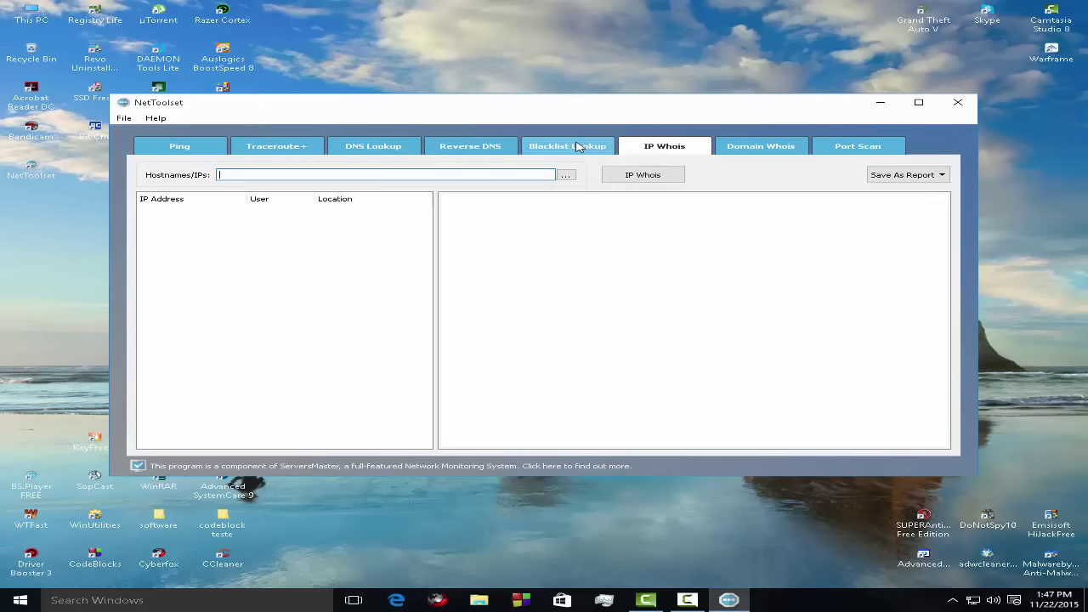
left_click(580, 146)
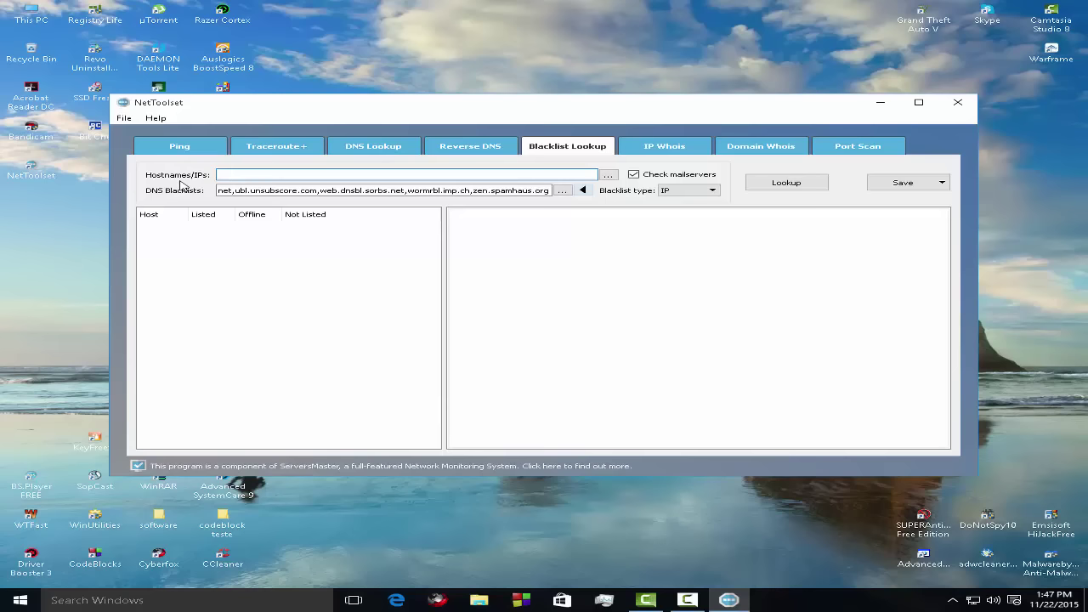
left_click(675, 149)
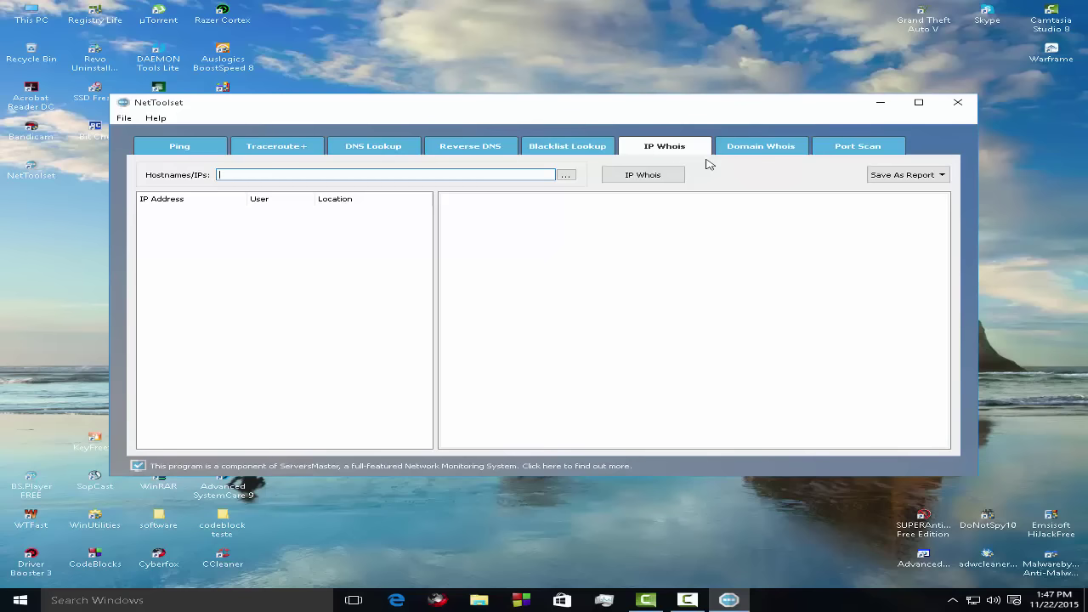
Step: View the Domain Whois and Port Scan tools' options, and close NetToolset
left_click(758, 150)
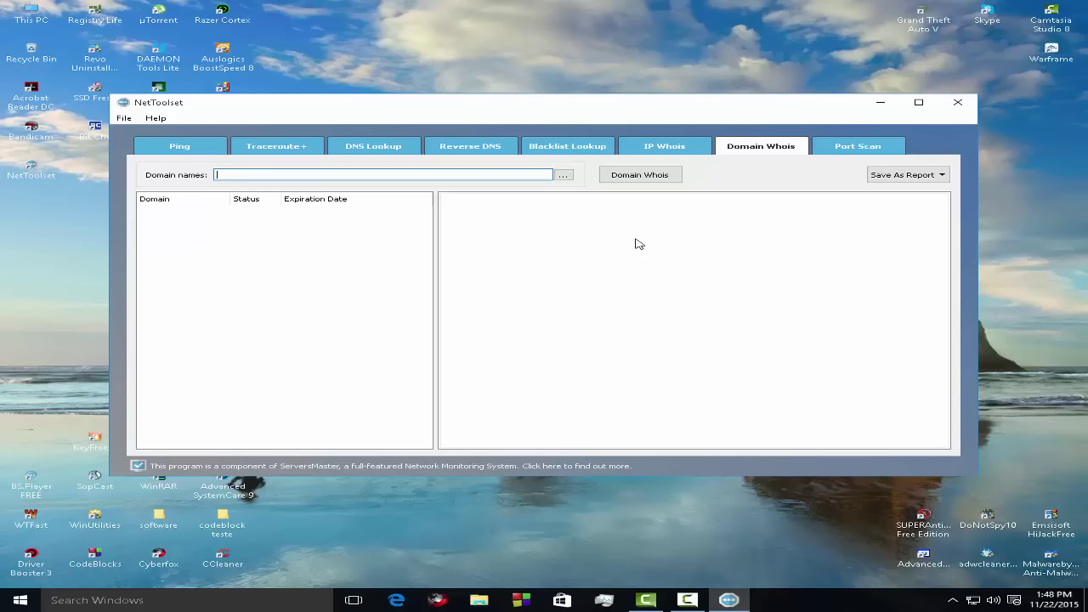
left_click(868, 148)
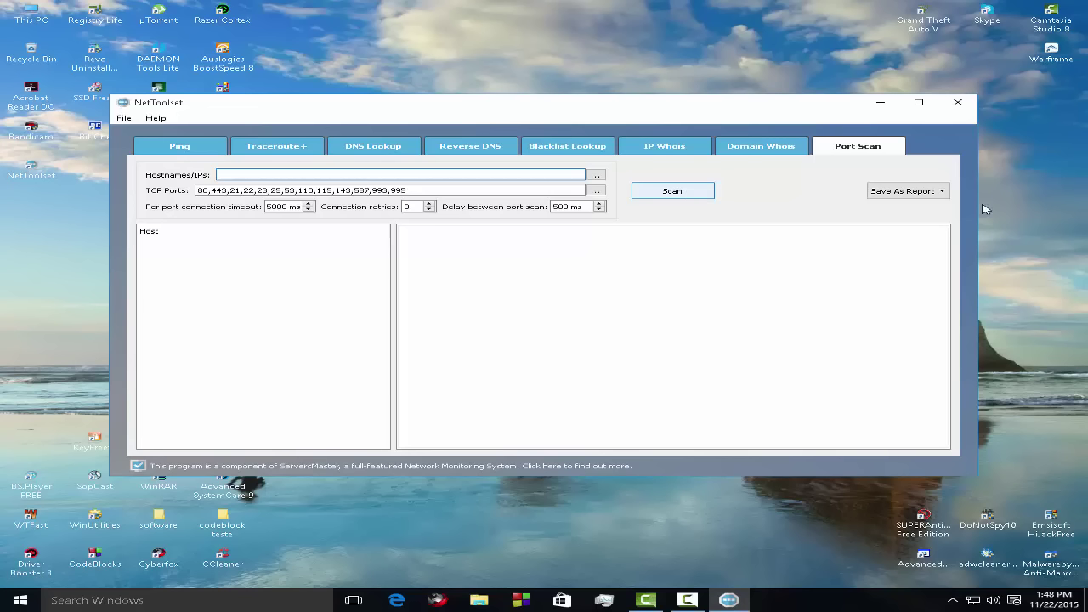
left_click(973, 100)
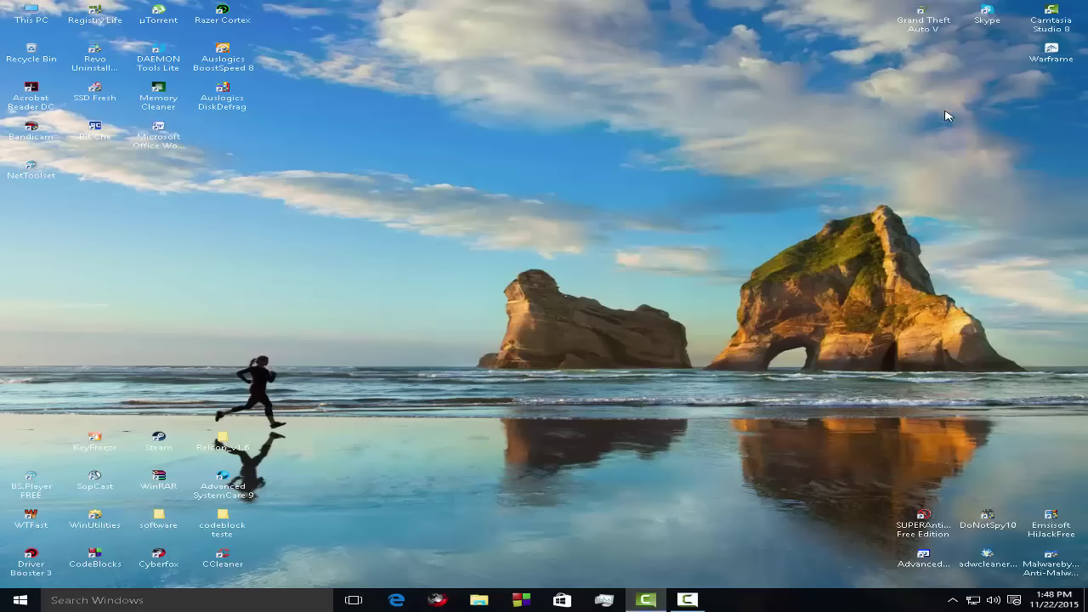